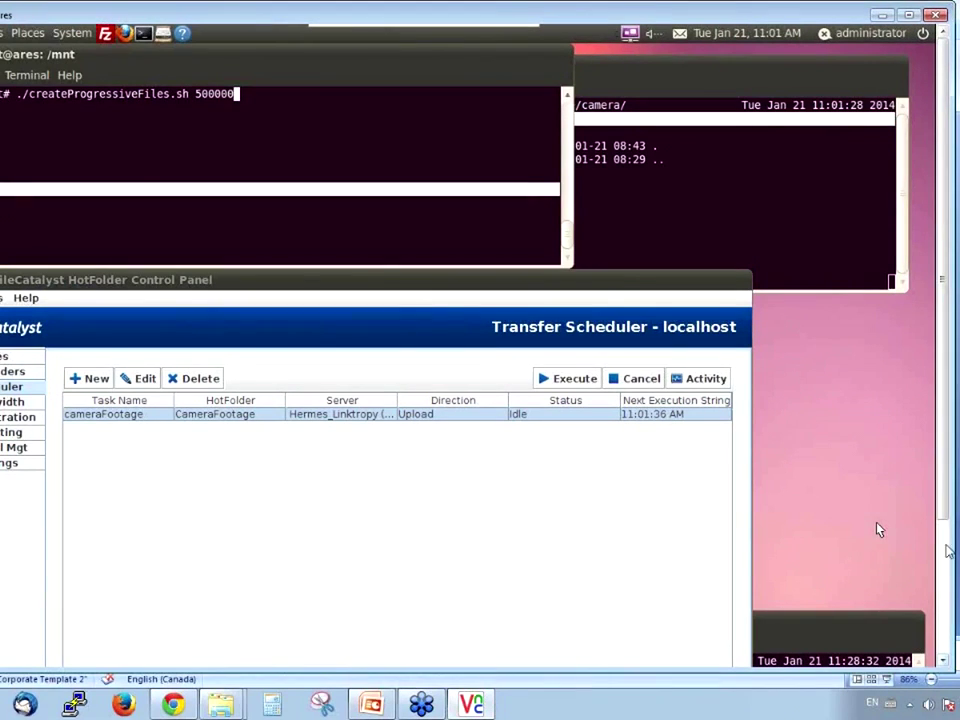
- Maximize the remote desktop window, discard the pending terminal command, and ping 10.1.1.59 until several replies arrive before stopping it
click(908, 16)
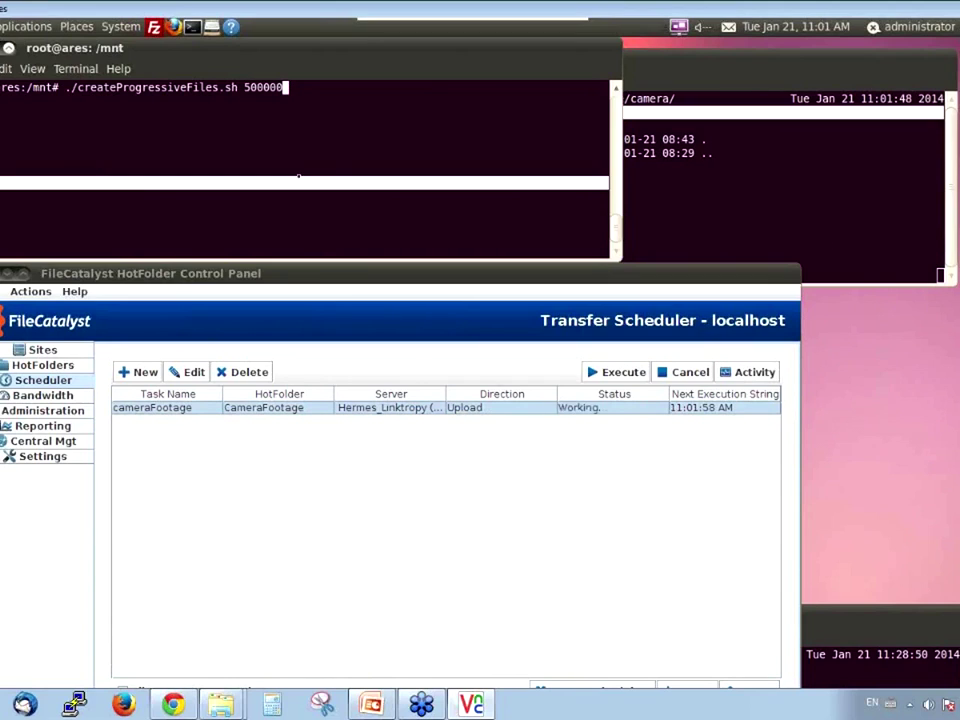
key(ctrl+c)
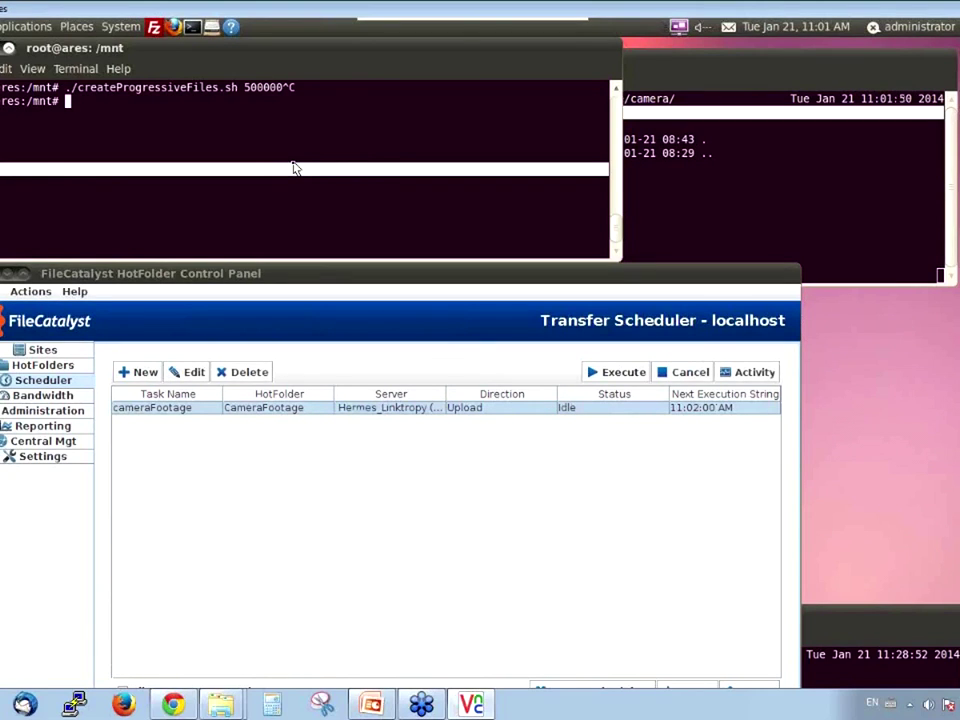
text(ping)
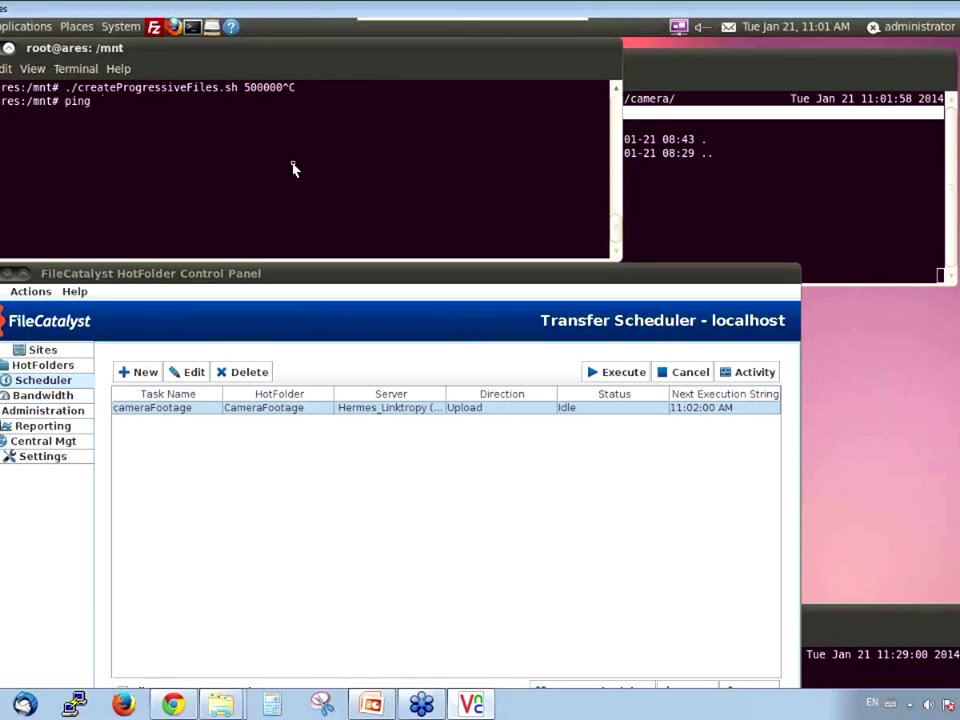
text(10.1.)
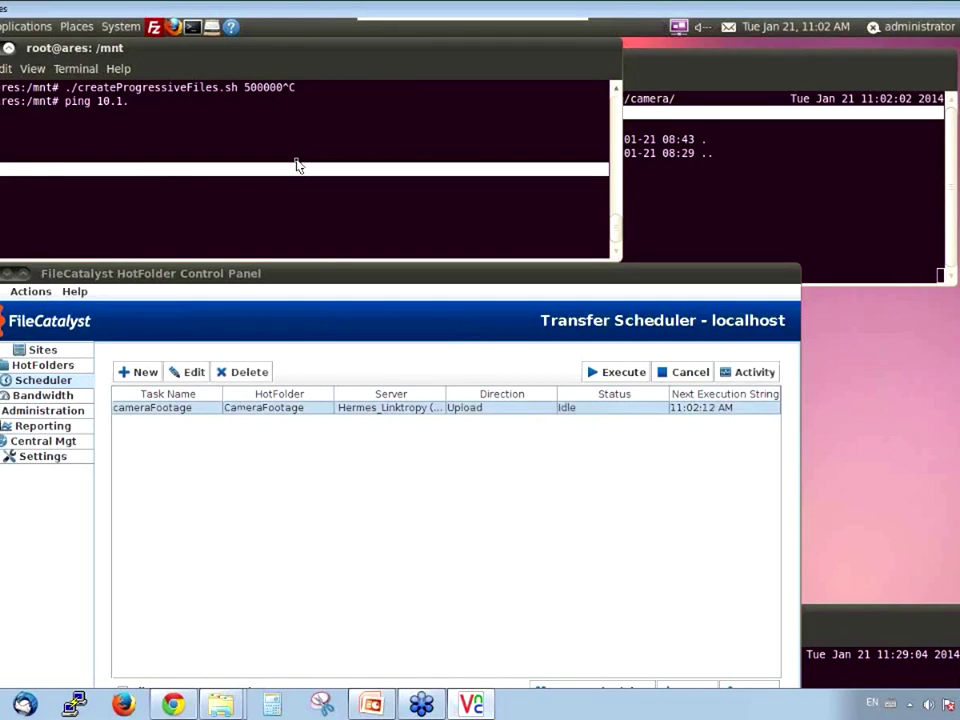
text(1.59)
key(Return)
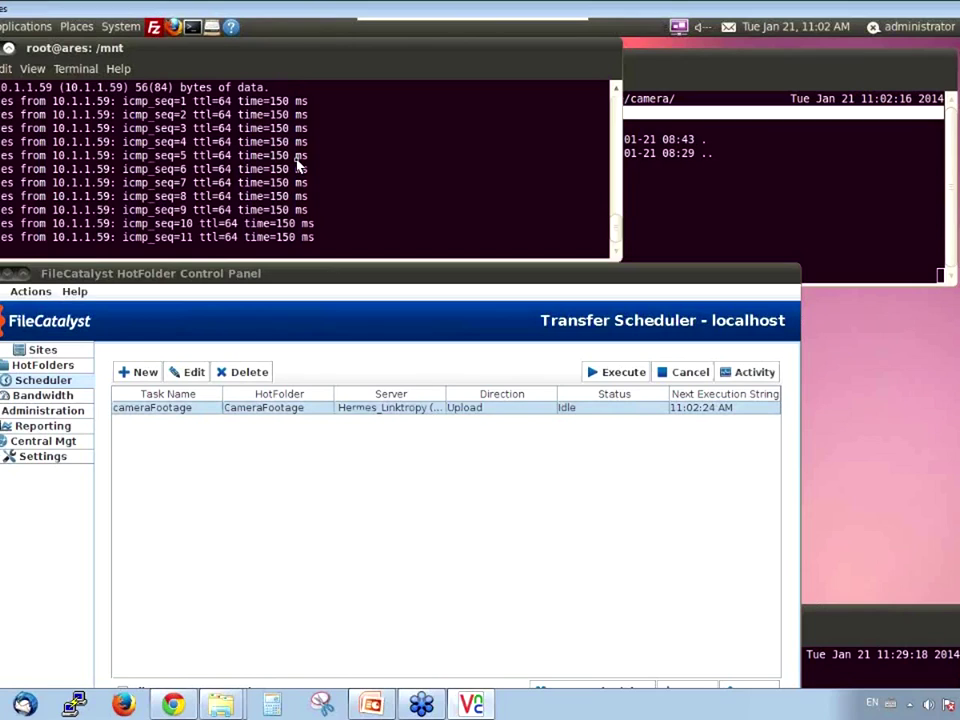
key(ctrl+c)
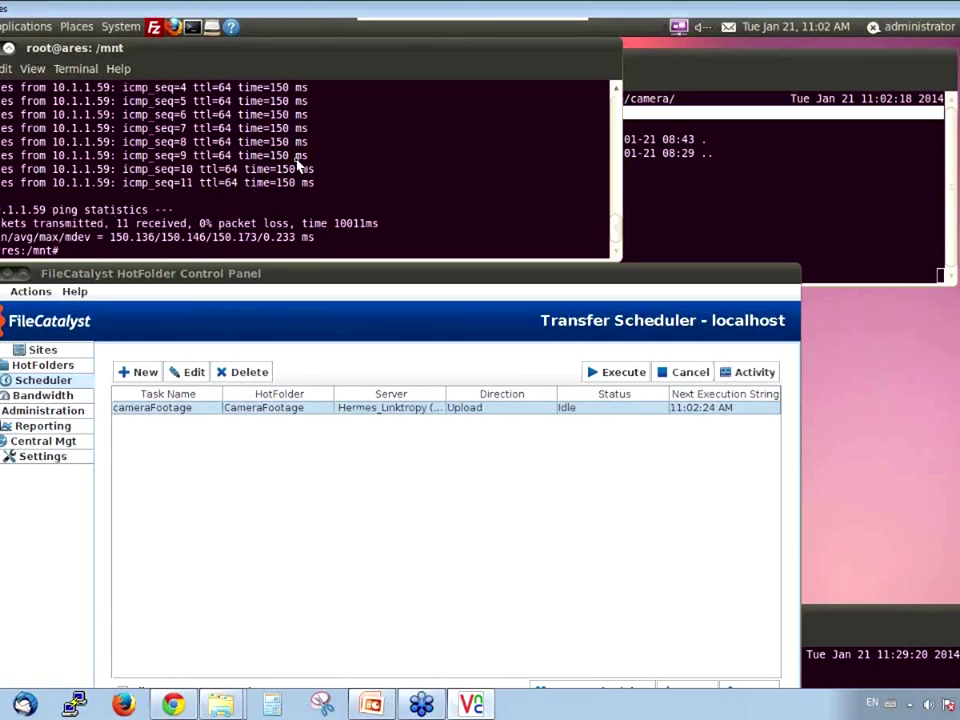
- Recall the command ./createProgressiveFiles.sh 500000 at the terminal prompt without running it
key(Up)
key(Up)
key(Up)
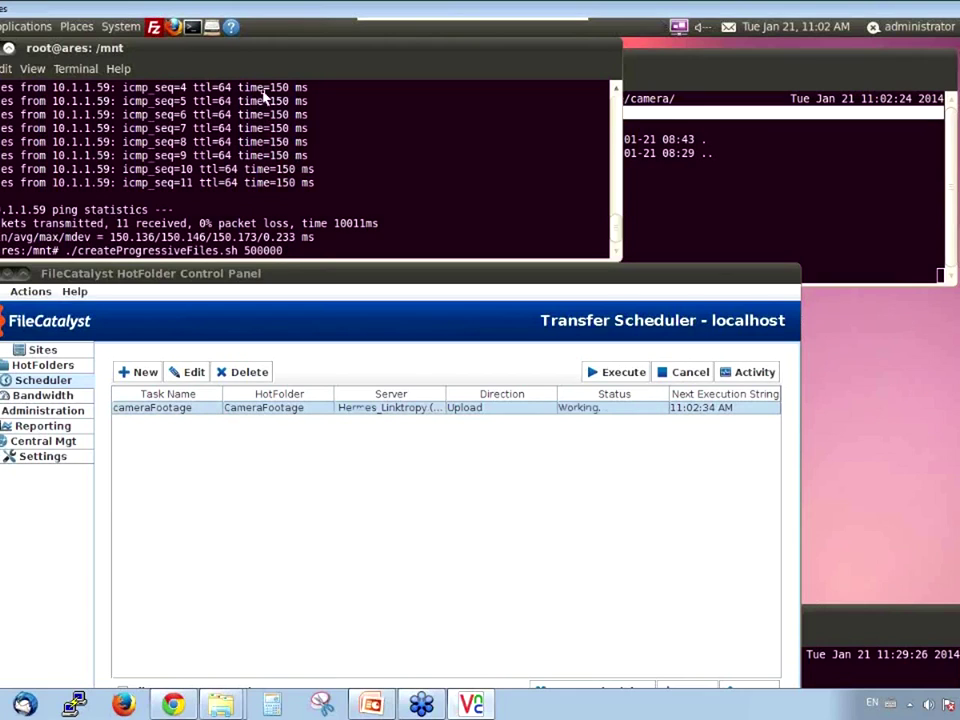
- Review the cameraFootage task's connection and transfer settings, and close its editor while letting the active transfer continue
drag(352, 270, 381, 230)
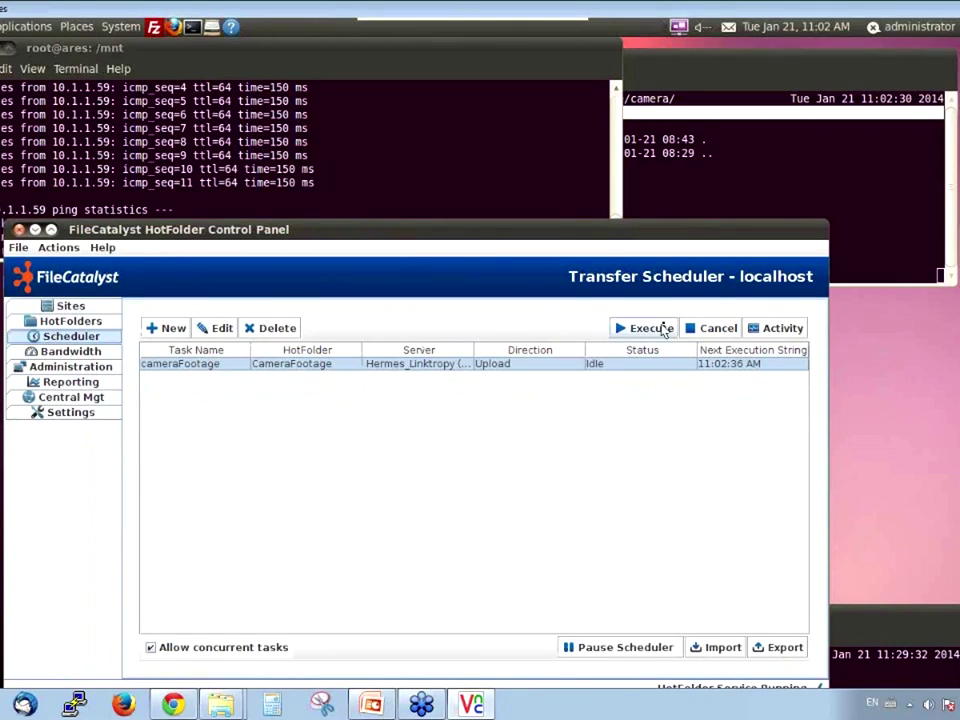
click(221, 336)
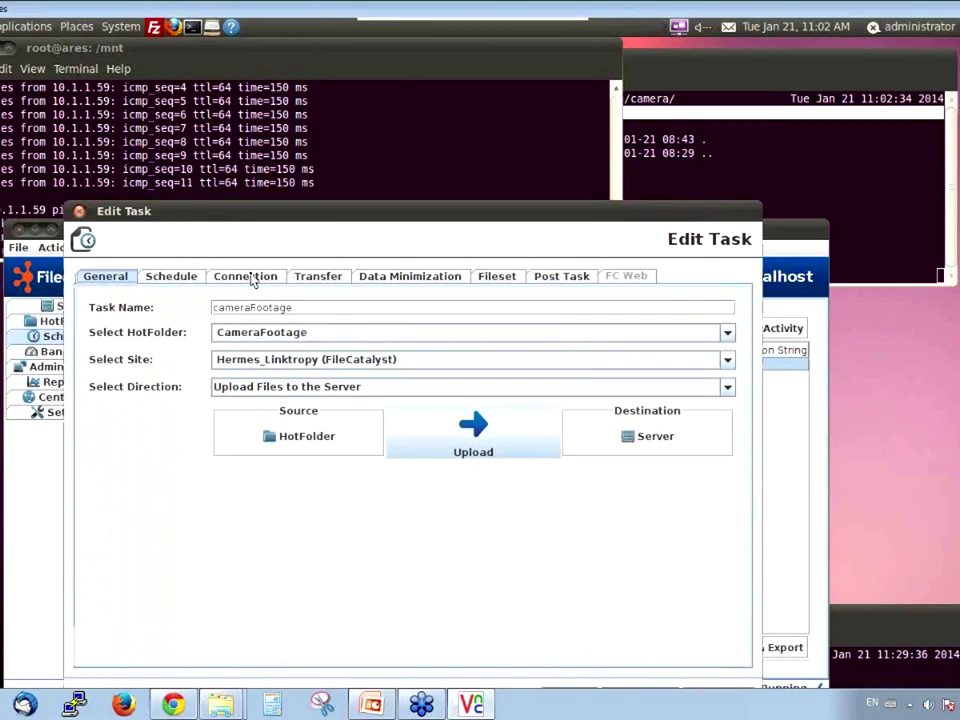
click(253, 280)
click(304, 281)
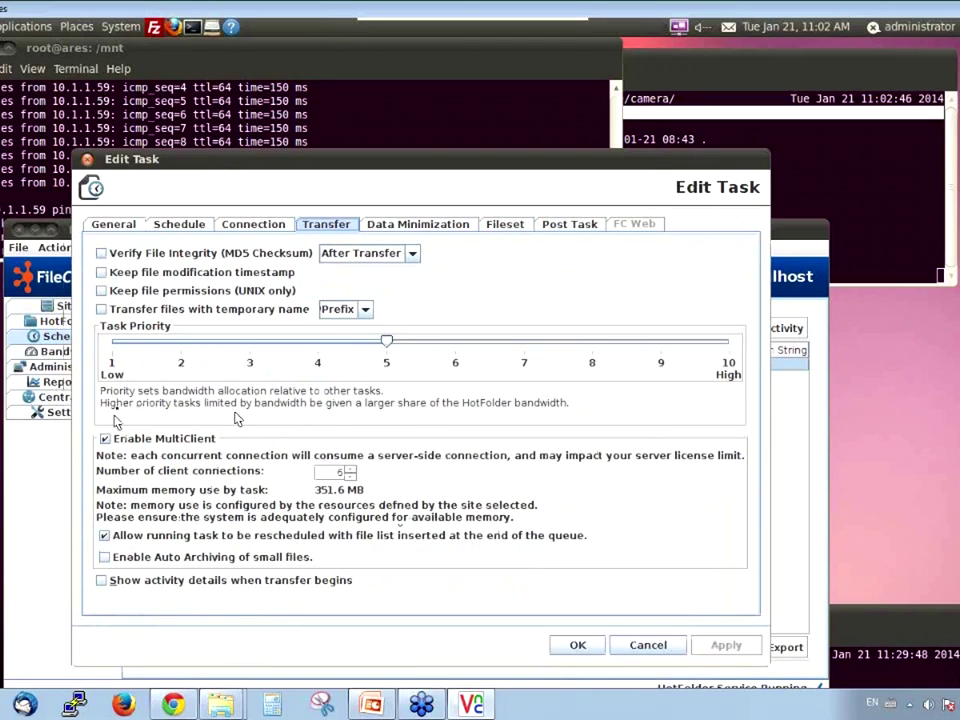
click(563, 646)
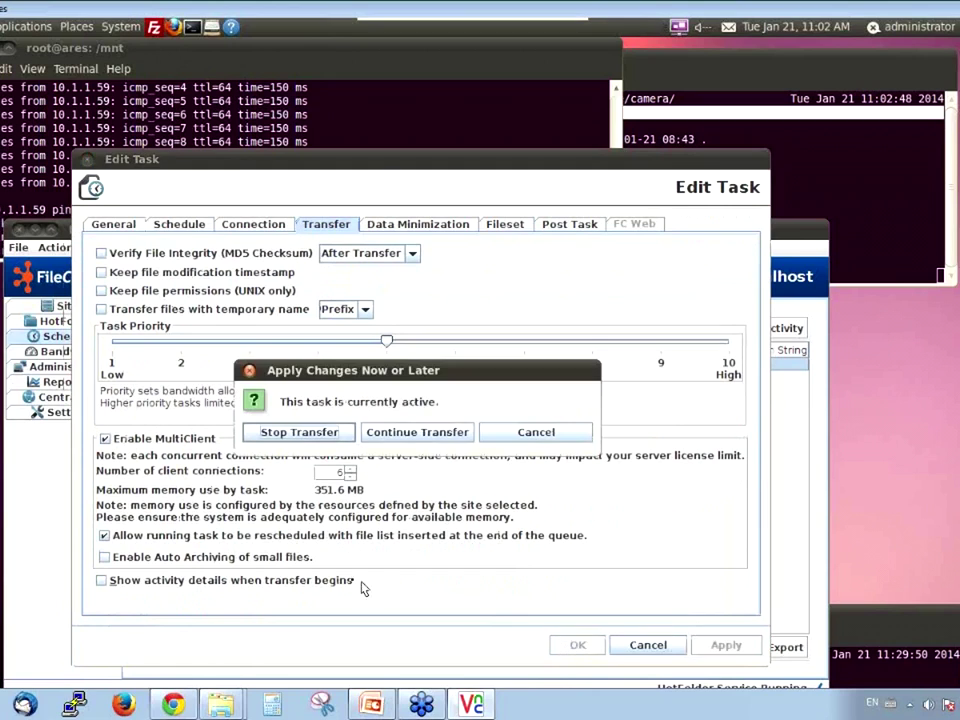
click(425, 440)
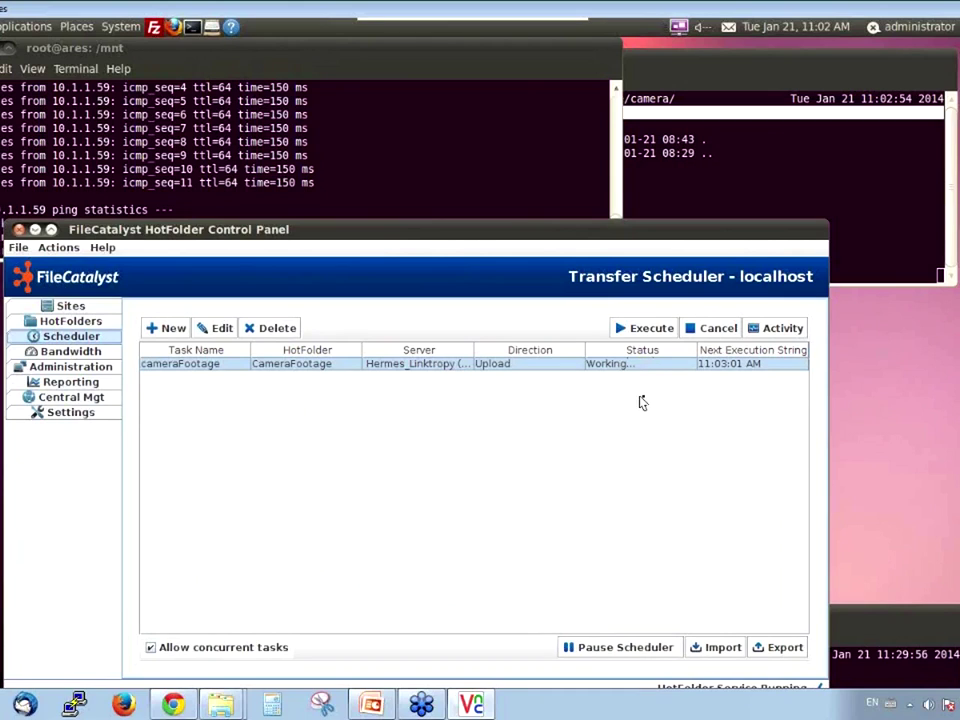
- Run ./createProgressiveFiles.sh 500000 in the terminal and bring the ./ramdrive/camera/ file listing to the front
click(563, 206)
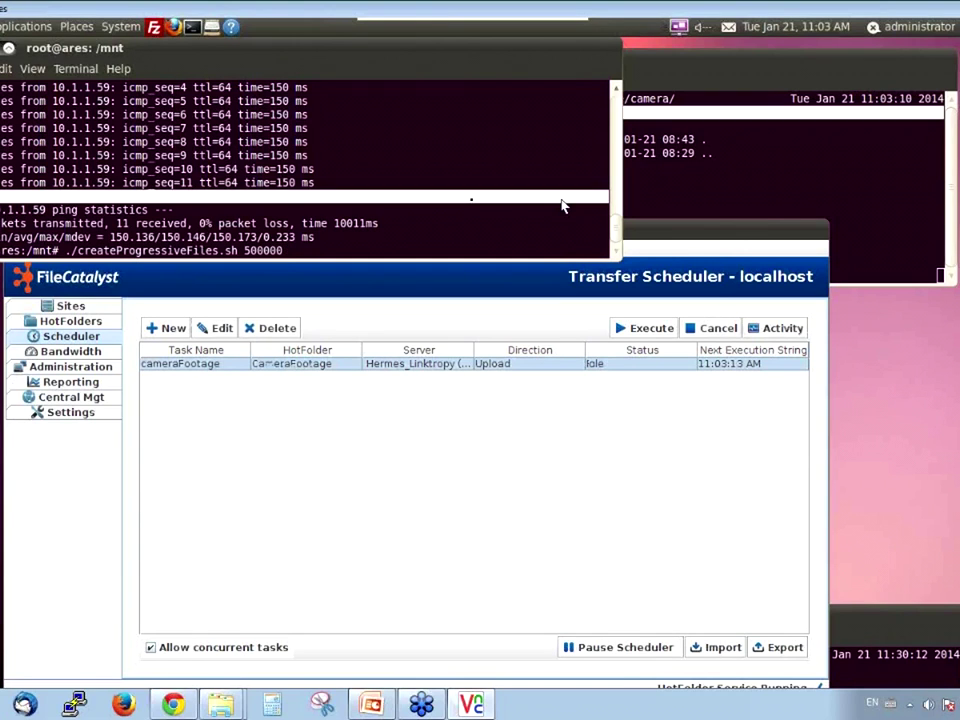
key(Return)
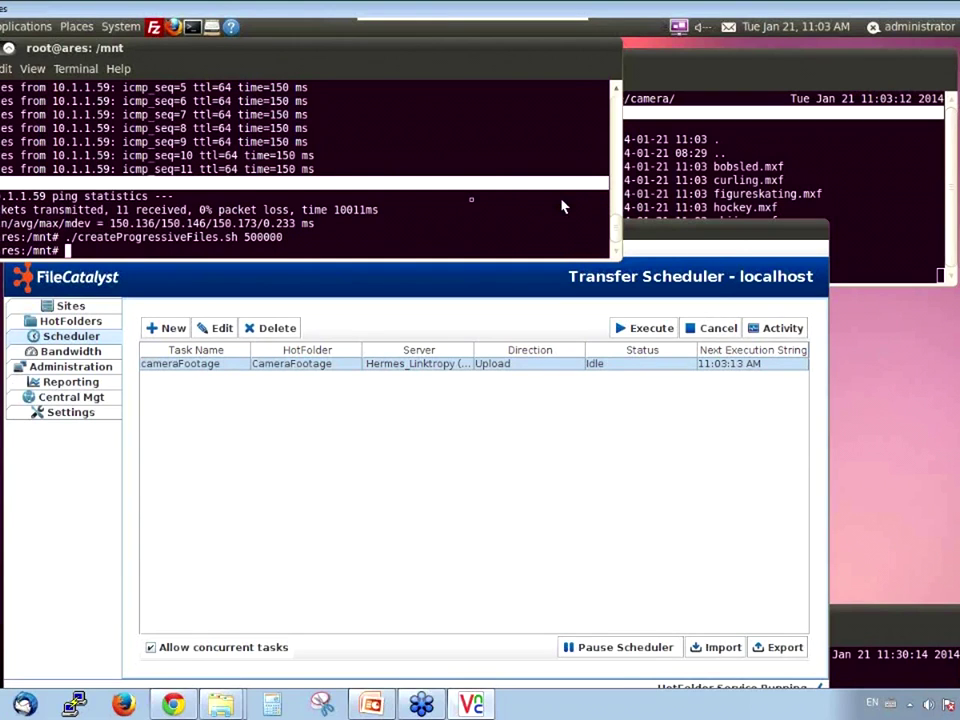
click(806, 60)
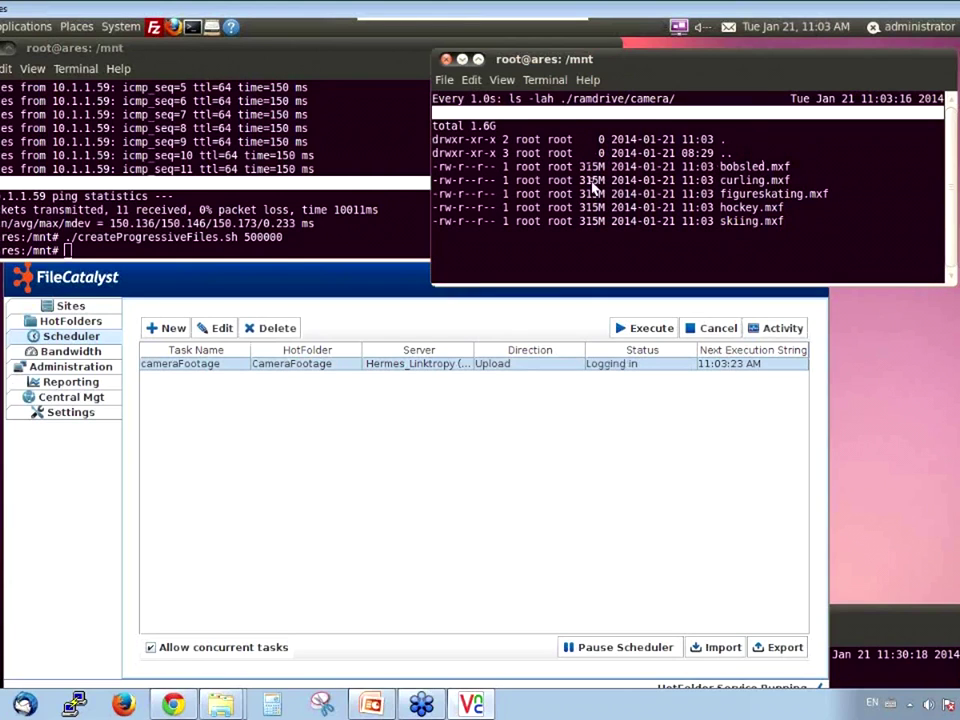
- Open the cameraFootage task's transfer activity and examine its per-client progress and transfer logs
click(761, 328)
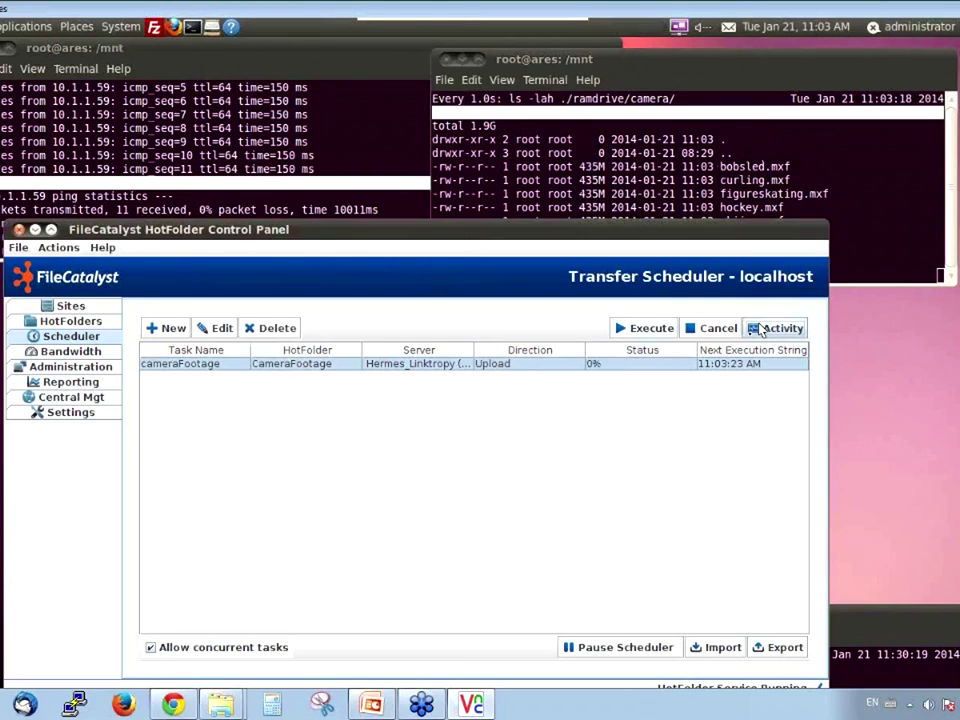
drag(348, 155, 282, 127)
click(32, 345)
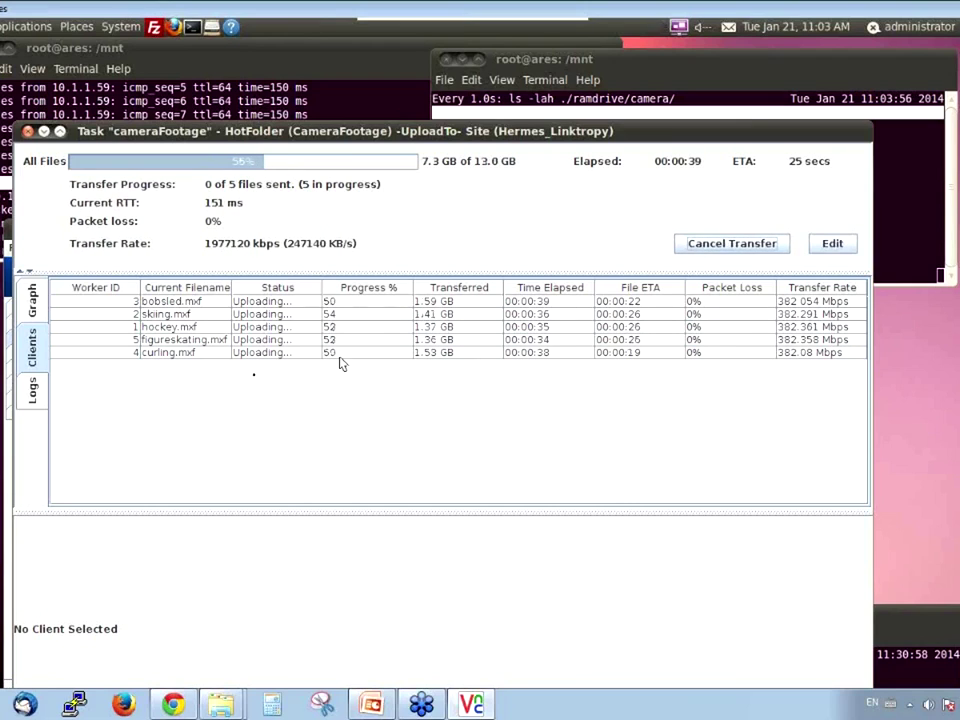
click(34, 389)
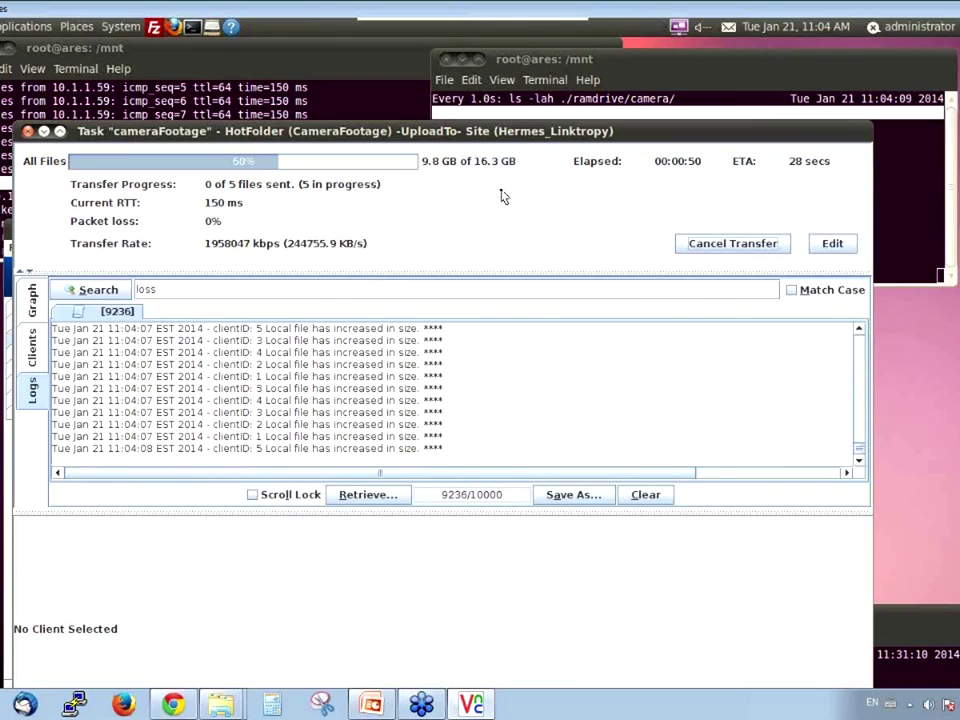
- Switch to the Netropy 10G page in Chrome, enlarge its window to examine the transmit rate, and return to the transfer activity
click(160, 678)
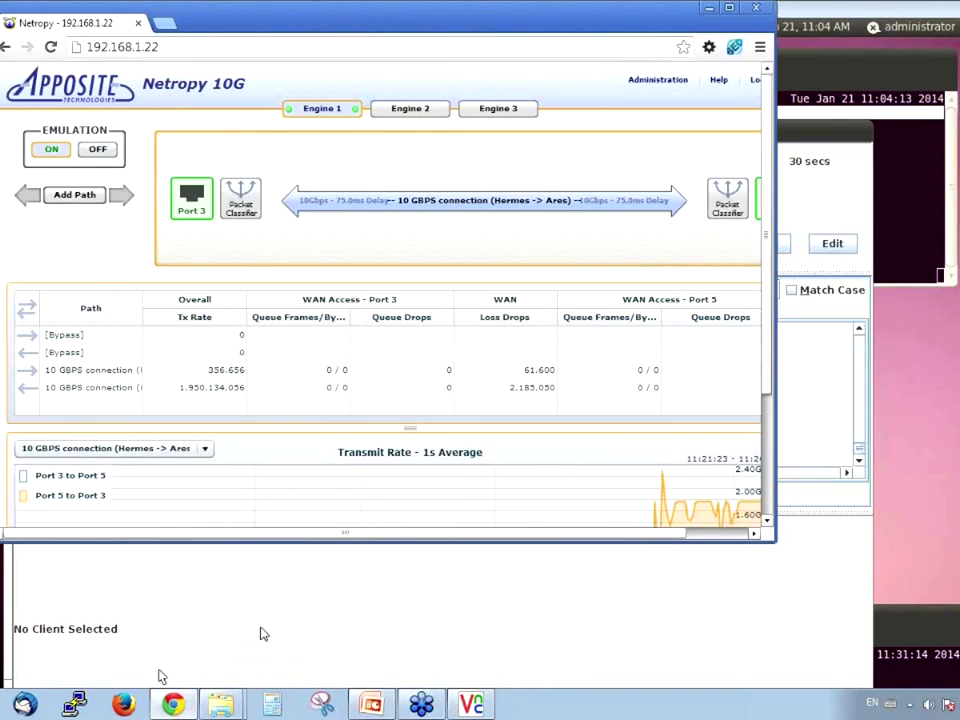
drag(775, 542, 890, 665)
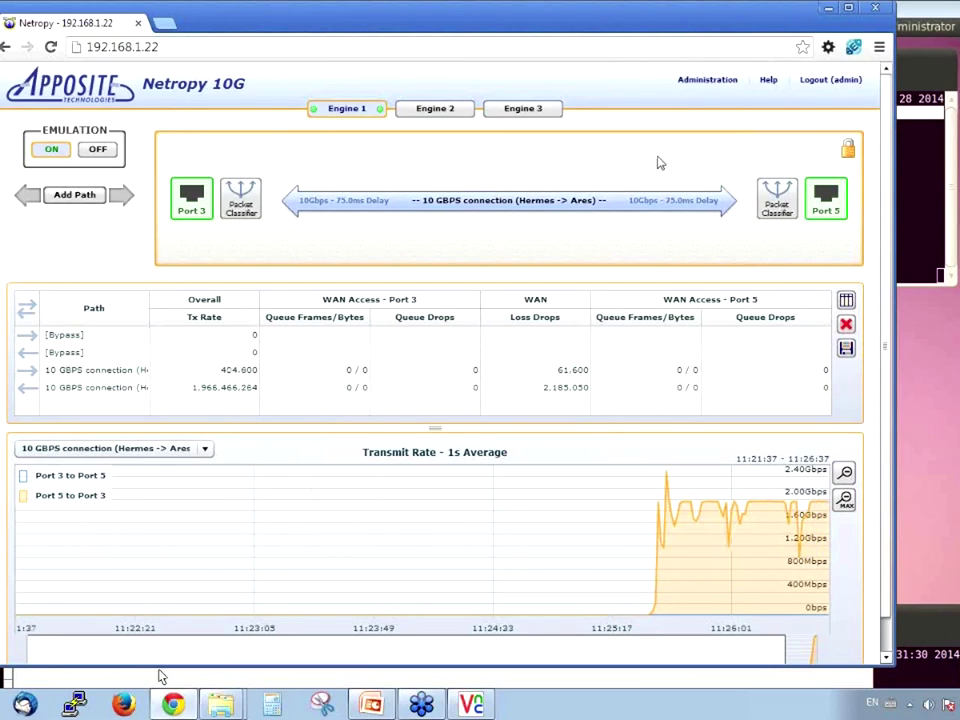
click(908, 15)
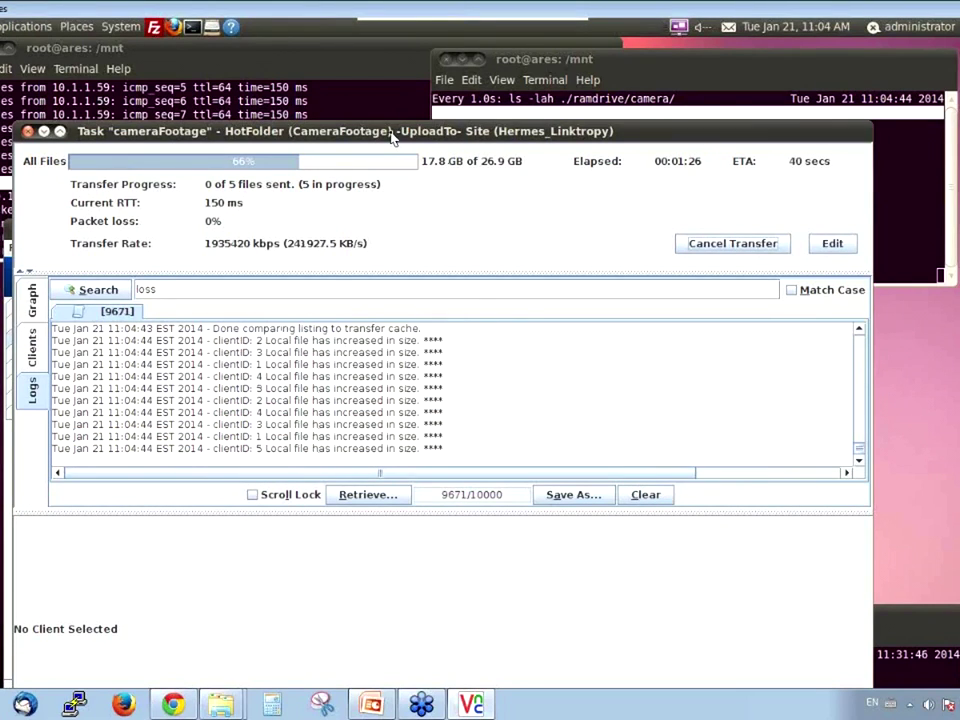
- Select the bobsled.mxf worker in the client list and examine its individual rate graph and logs
click(33, 348)
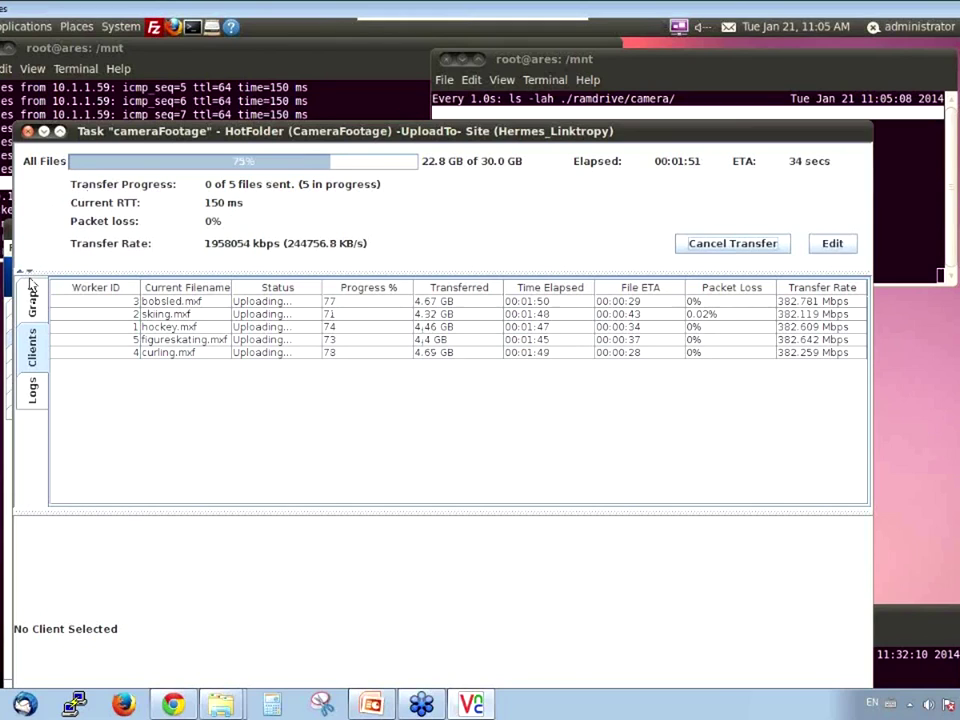
click(170, 302)
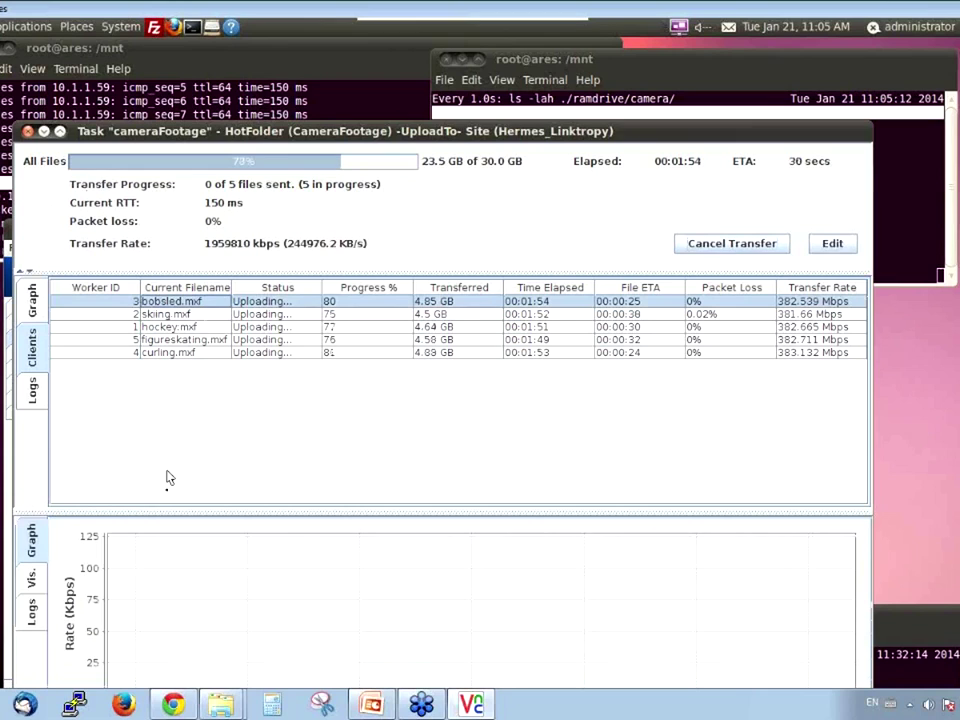
drag(322, 114, 321, 41)
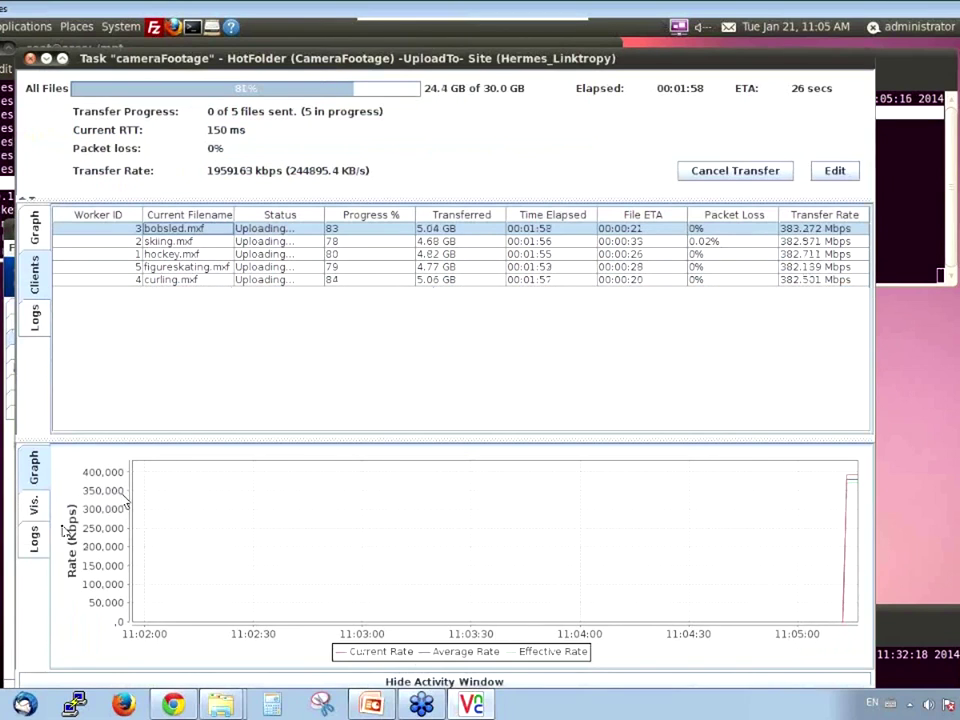
click(34, 540)
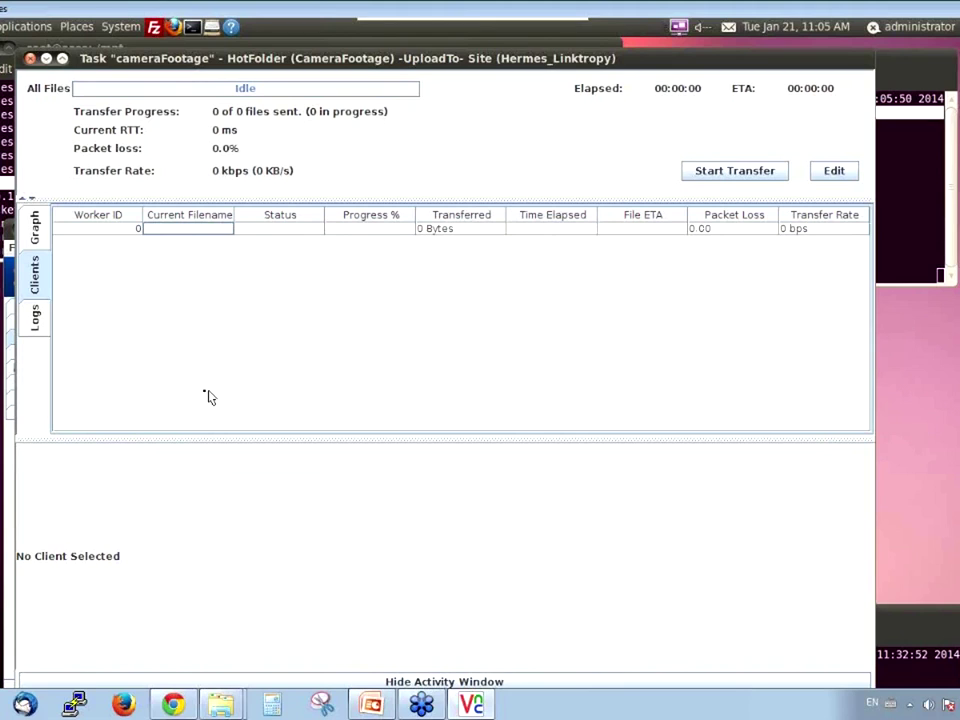
- Switch to the January2014Webinar.ppt presentation in PowerPoint and display the Upcoming Events slide
click(388, 699)
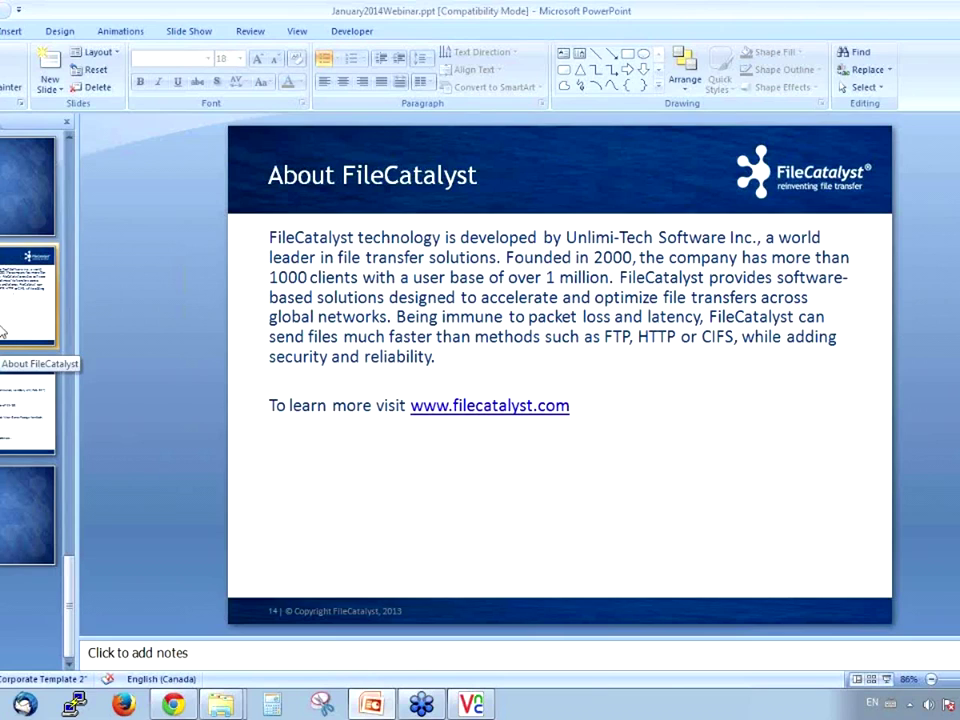
click(4, 405)
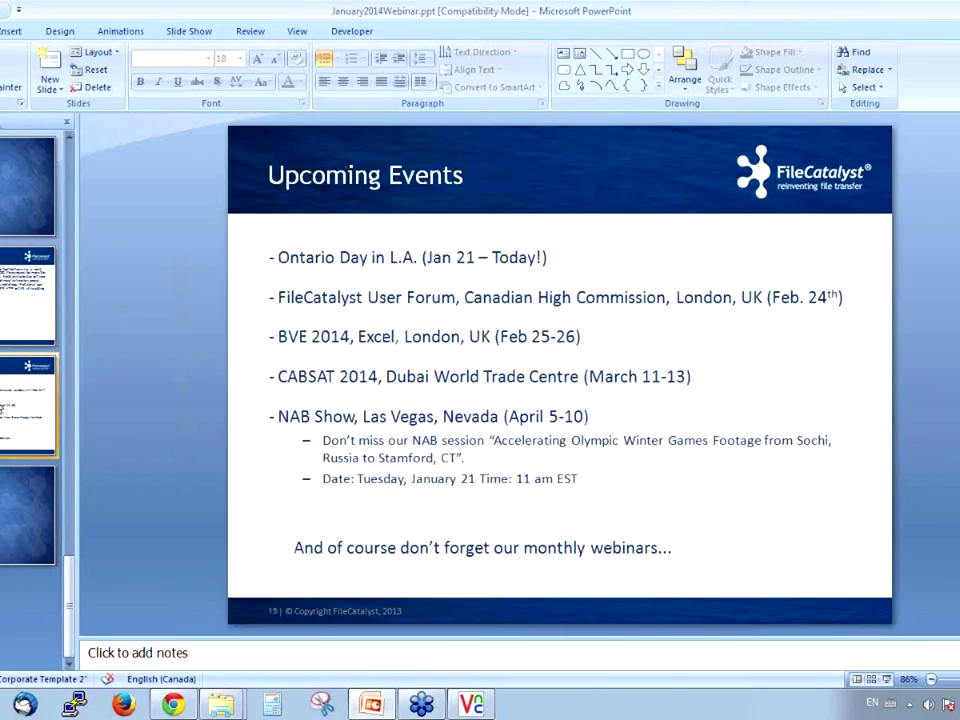